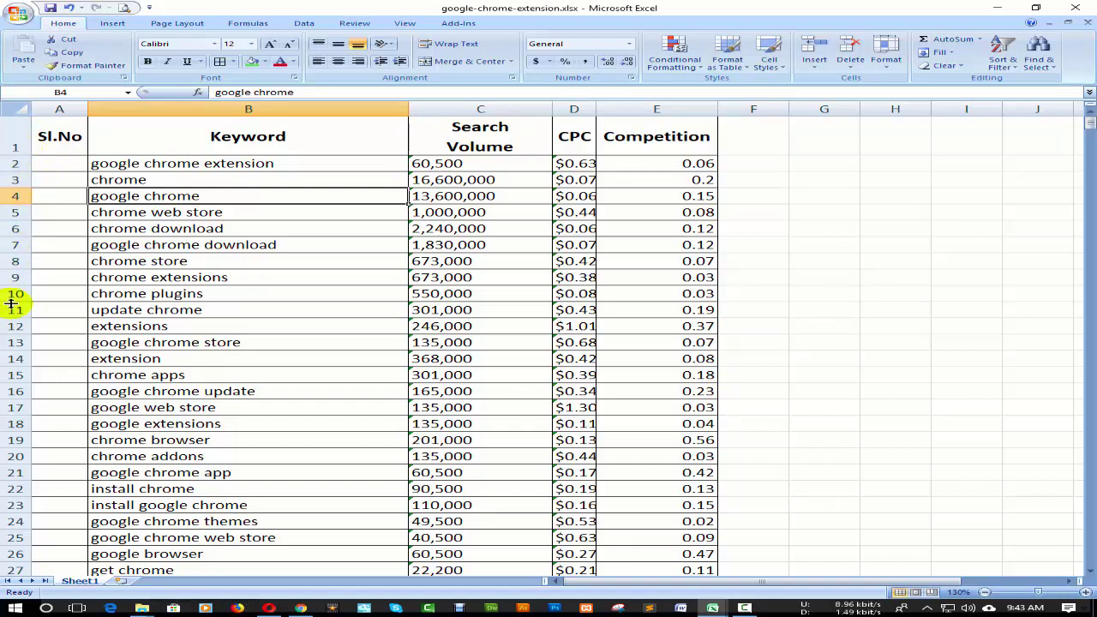
# Step: Enter serial numbers 1, 2 and 3 in cells A2 to A4 under Sl.No
pyautogui.click(56, 161)
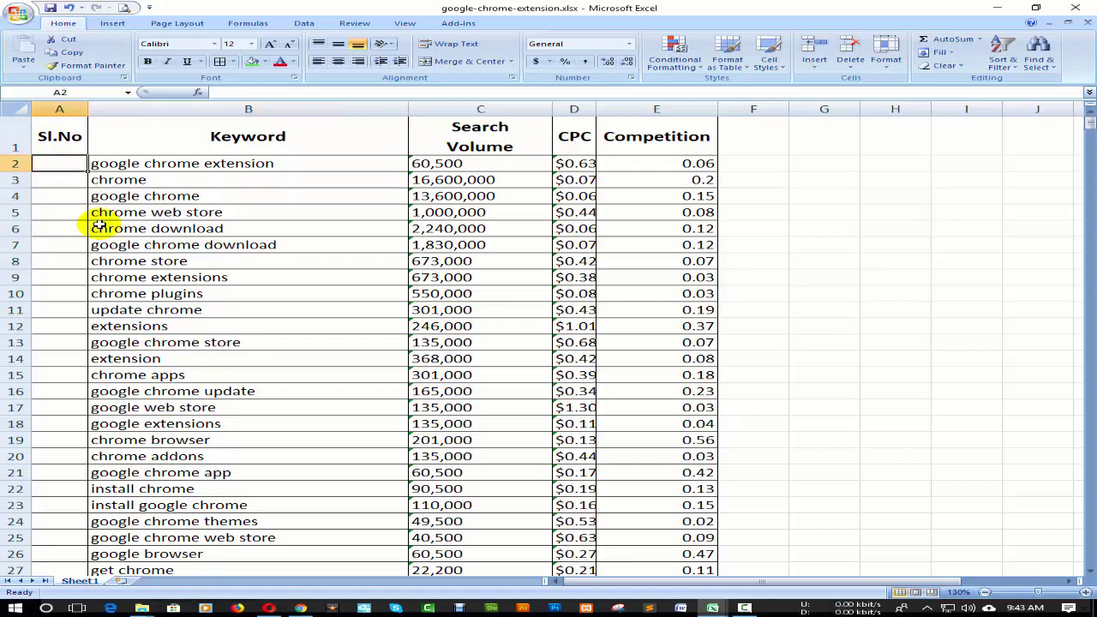
pyautogui.click(55, 172)
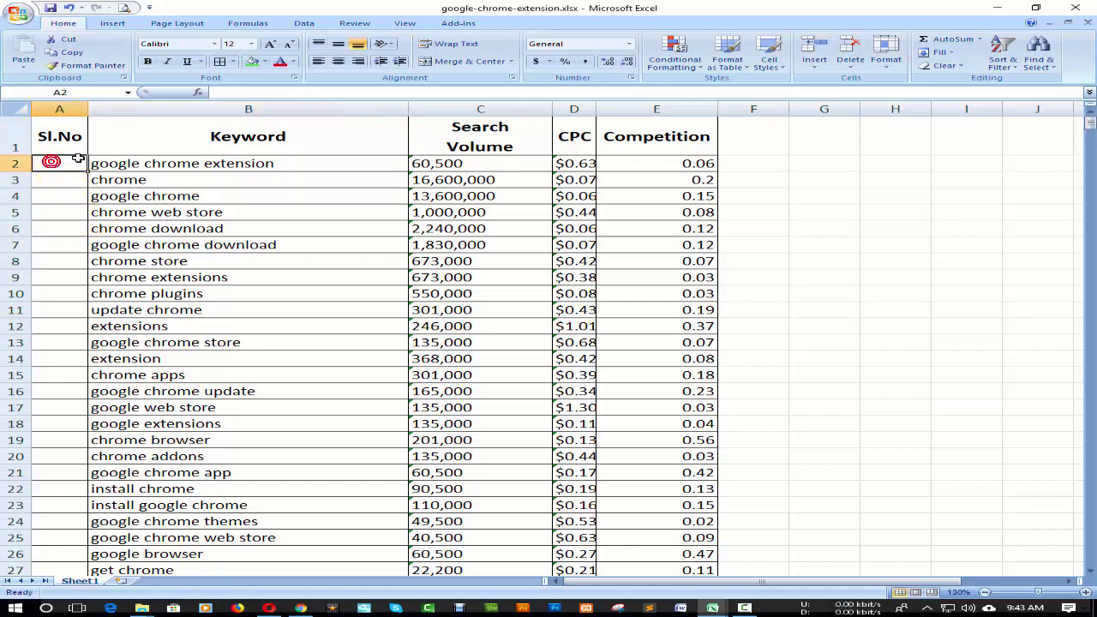
pyautogui.write('1')
pyautogui.press('Return')
pyautogui.write('2')
pyautogui.press('Return')
pyautogui.write('3')
pyautogui.press('Return')
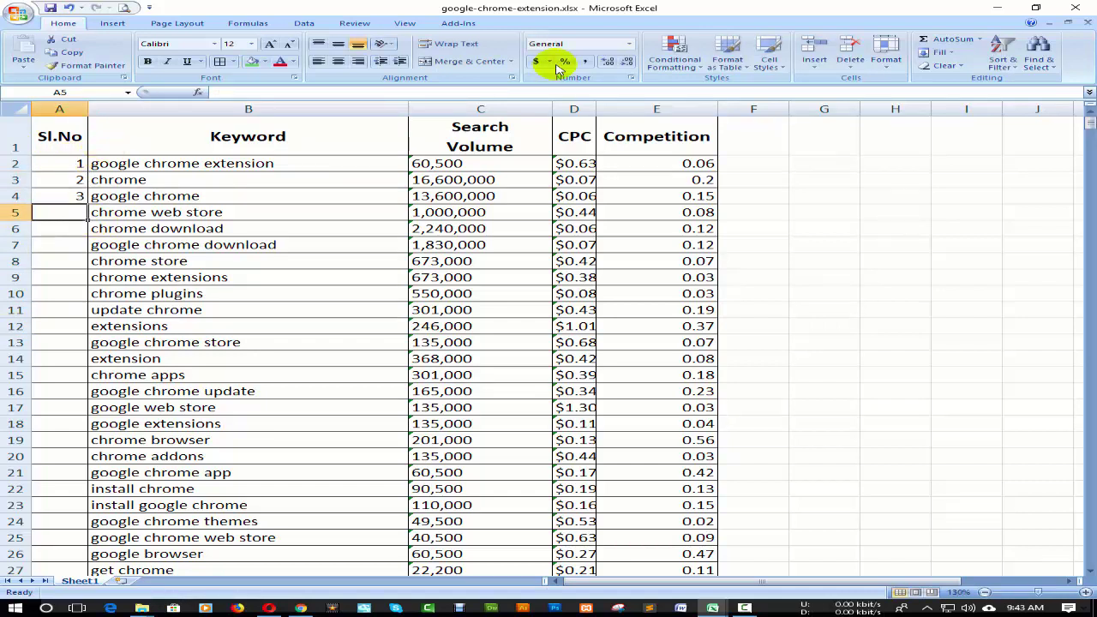
# Step: Centre column A horizontally and align its contents to the bottom
pyautogui.click(69, 118)
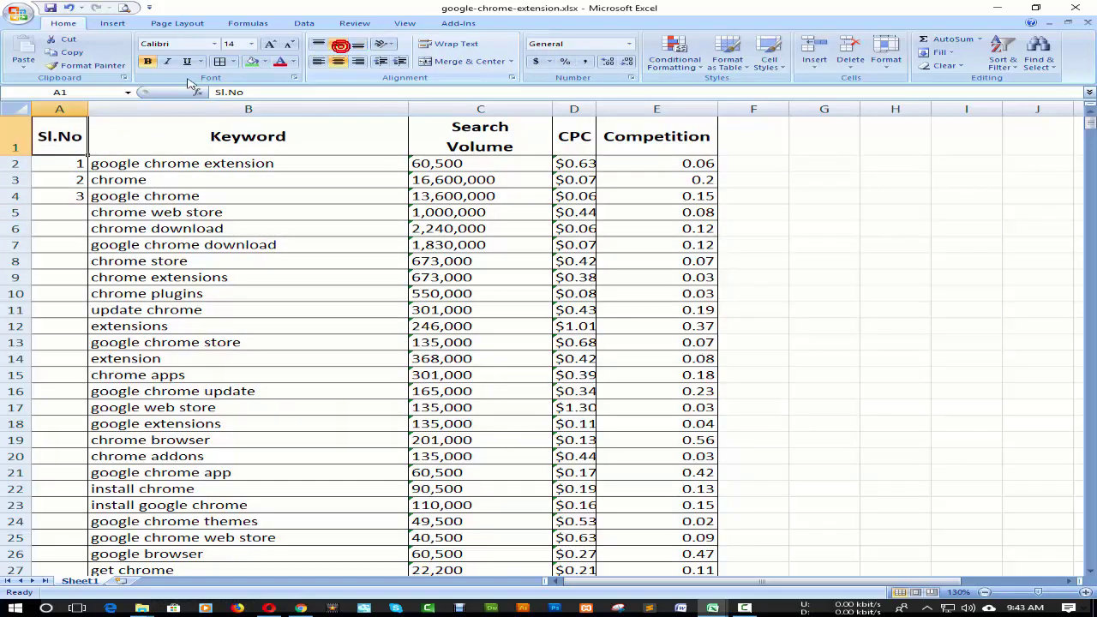
pyautogui.click(65, 107)
pyautogui.click(340, 63)
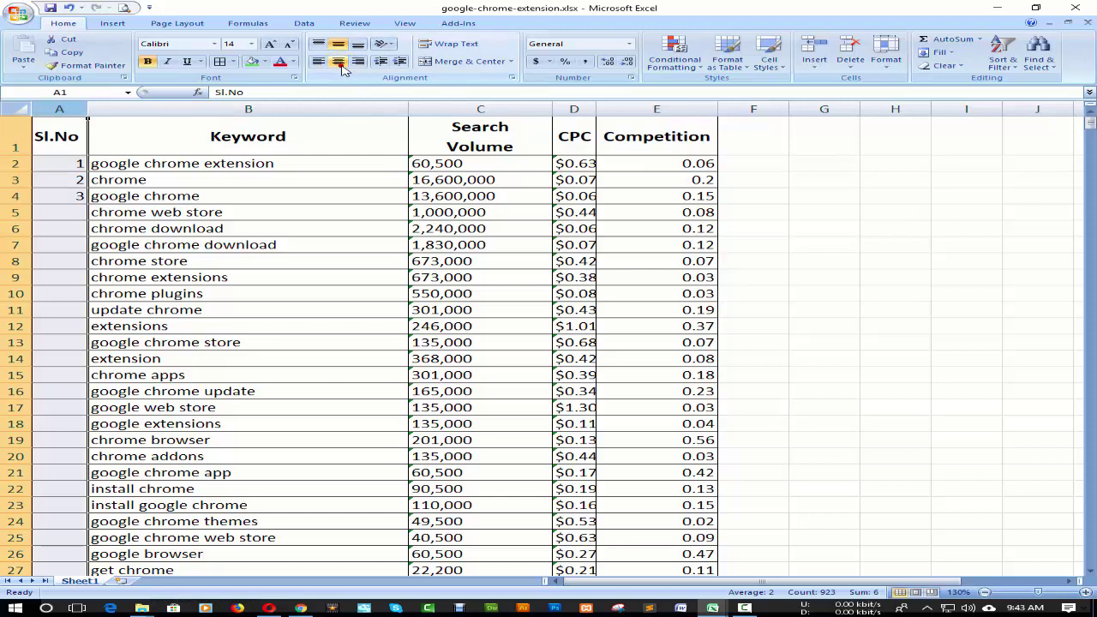
pyautogui.click(337, 48)
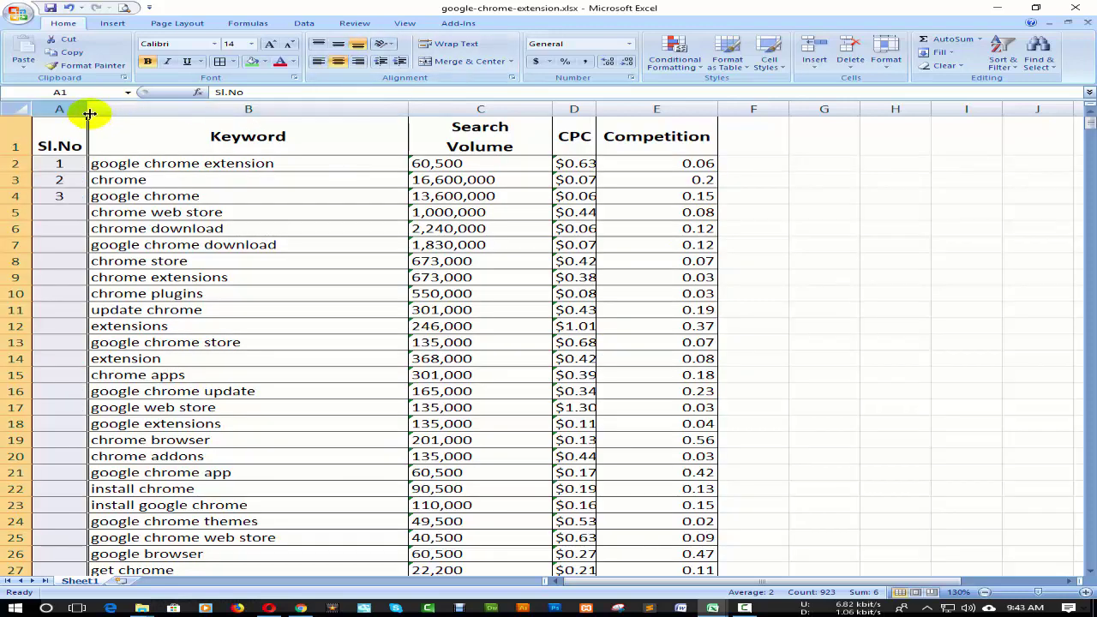
pyautogui.scroll(-3, 93, 282)
pyautogui.scroll(-12, 551, 276)
# Step: Confirm the keyword list ends at row 923, then delete the 1, 2, 3 from A2:A4
pyautogui.scroll(-5, 551, 277)
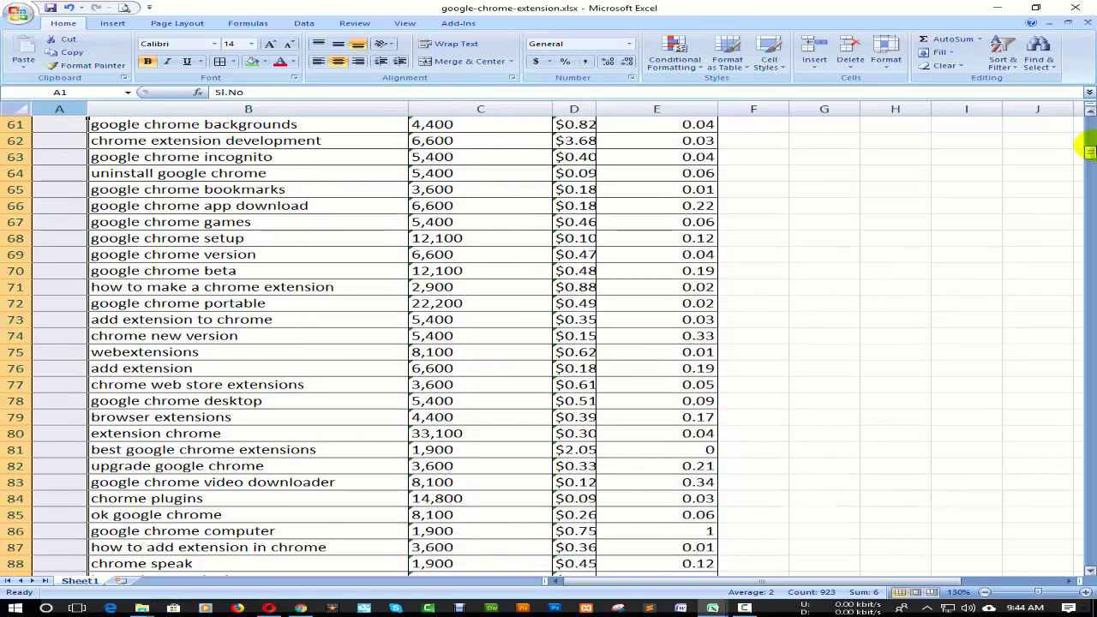
pyautogui.moveTo(1089, 153)
pyautogui.mouseDown()
pyautogui.moveTo(1089, 549)
pyautogui.moveTo(1082, 115)
pyautogui.mouseUp()
pyautogui.hotkey('ctrl', 'Down')
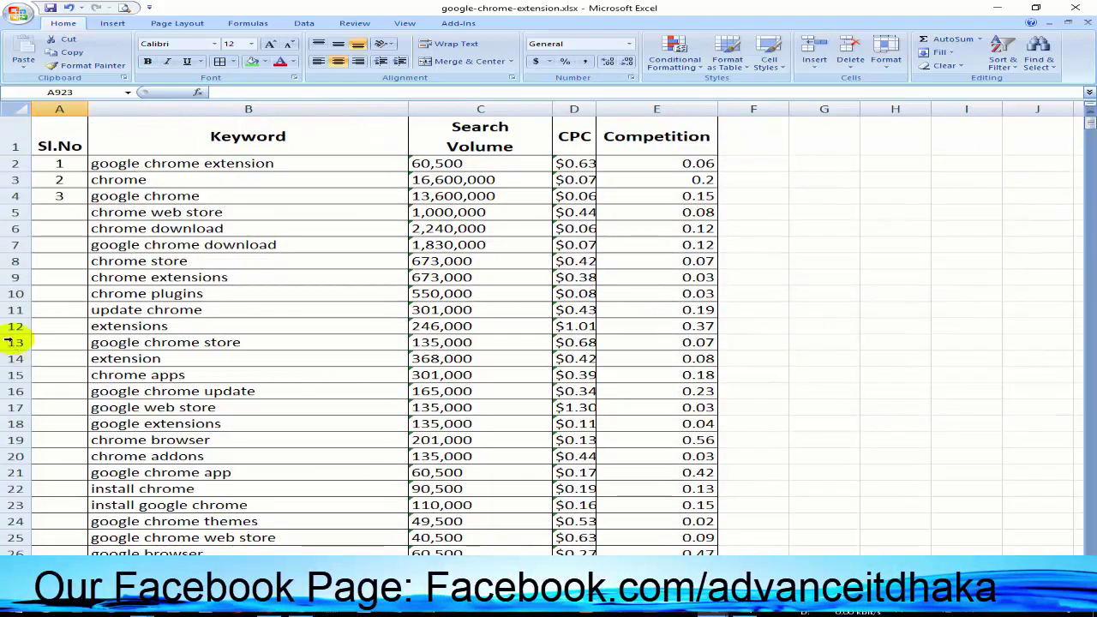
pyautogui.moveTo(59, 163); pyautogui.dragTo(69, 195)
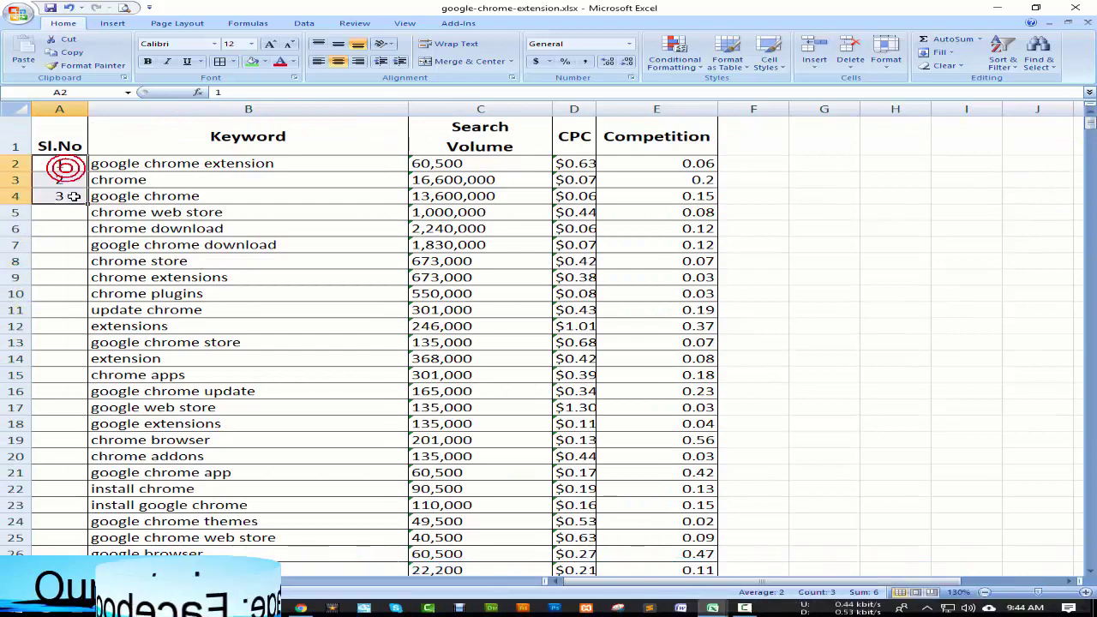
pyautogui.press('Delete')
pyautogui.click(75, 224)
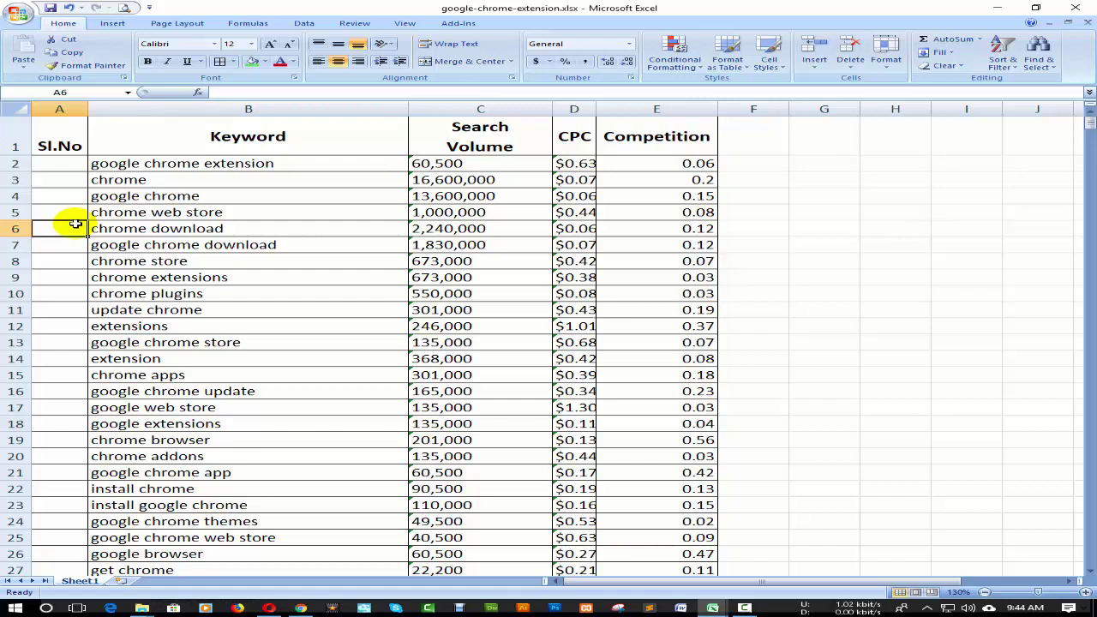
# Step: Type 1 into cell A2 beside the first keyword
pyautogui.click(54, 163)
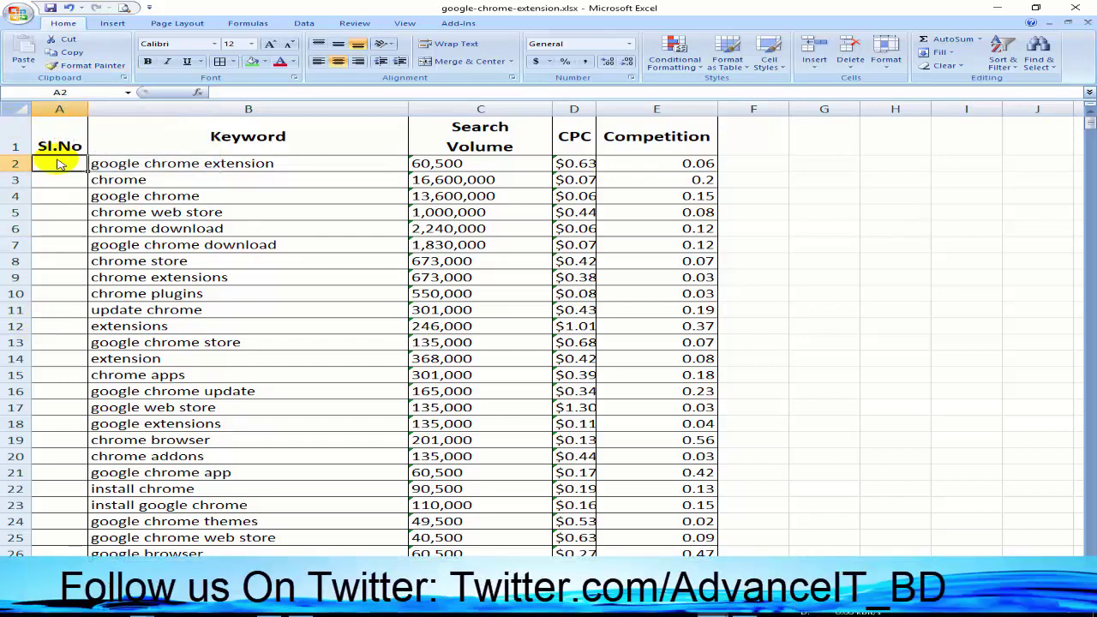
pyautogui.write('1')
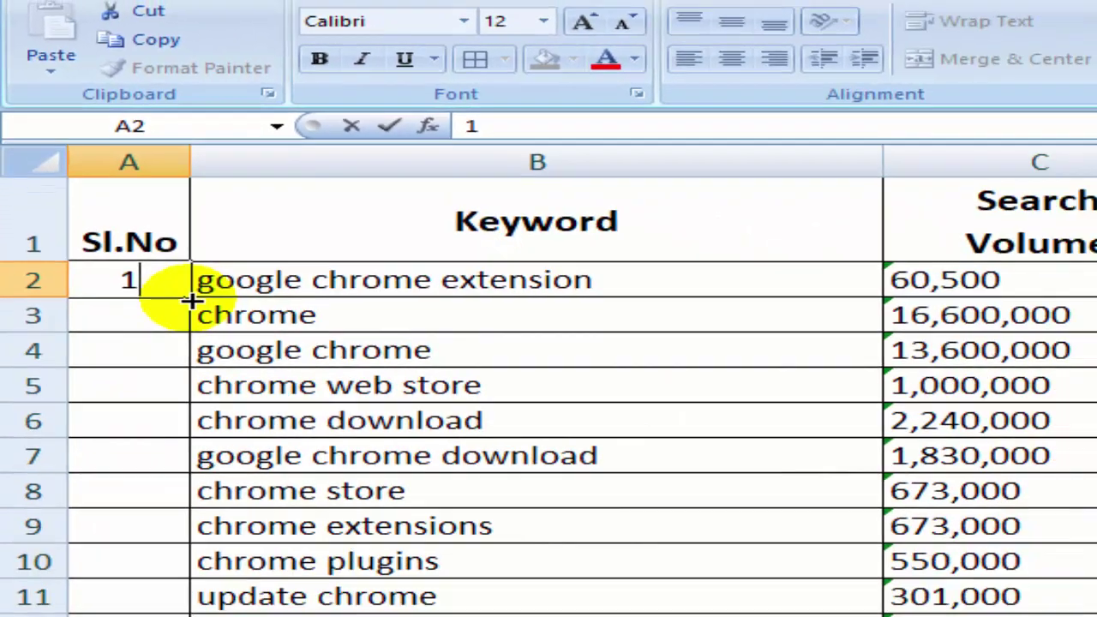
# Step: Drag A2's fill handle down to row 923 and choose Fill Series, numbering 1 to 922
pyautogui.moveTo(333, 461); pyautogui.dragTo(332, 461)
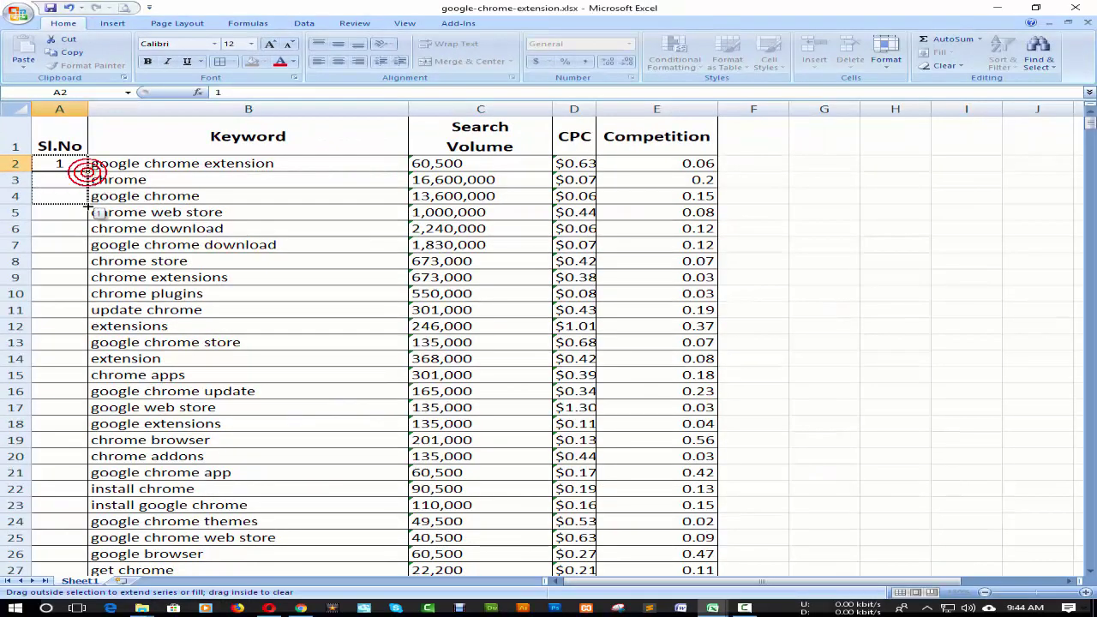
pyautogui.moveTo(88, 206); pyautogui.dragTo(97, 563)
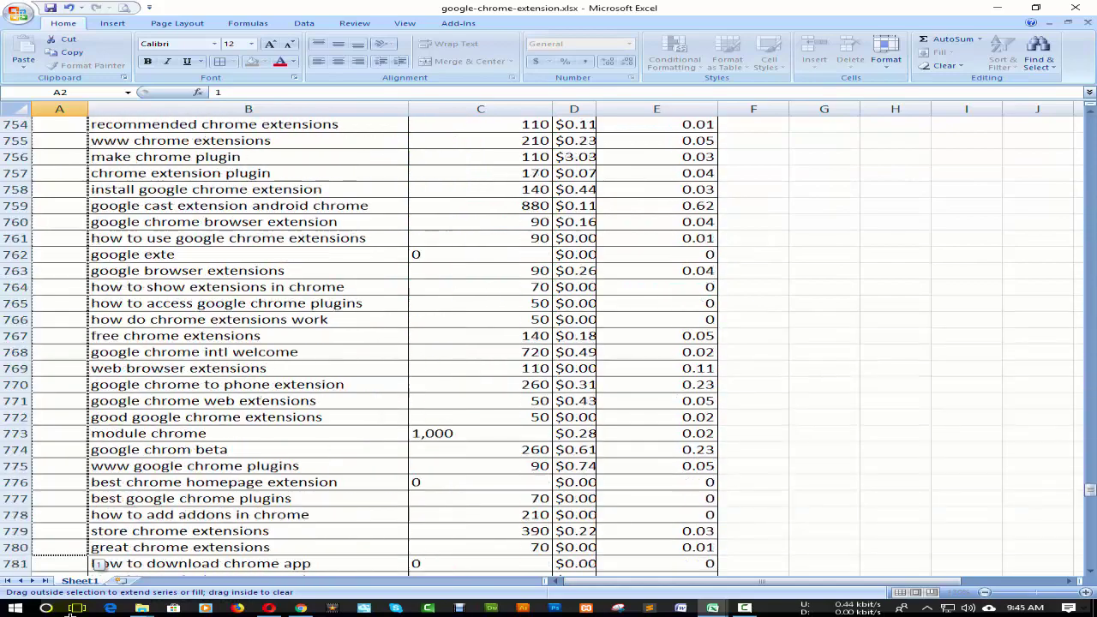
pyautogui.moveTo(97, 563)
pyautogui.mouseDown()
pyautogui.moveTo(64, 581)
pyautogui.moveTo(68, 509)
pyautogui.mouseUp()
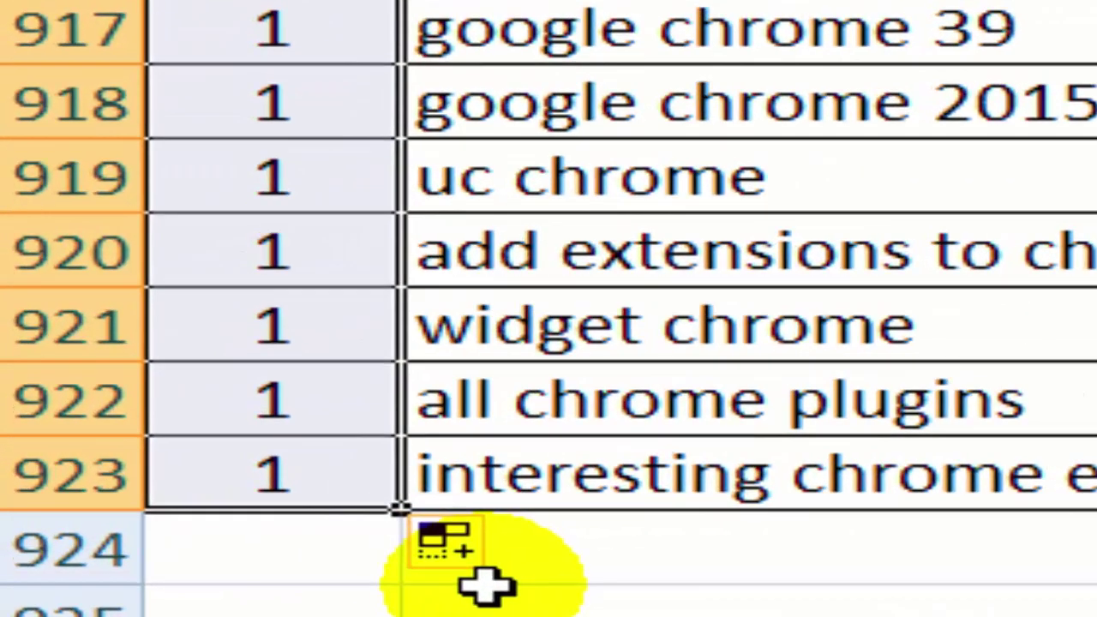
pyautogui.moveTo(462, 545)
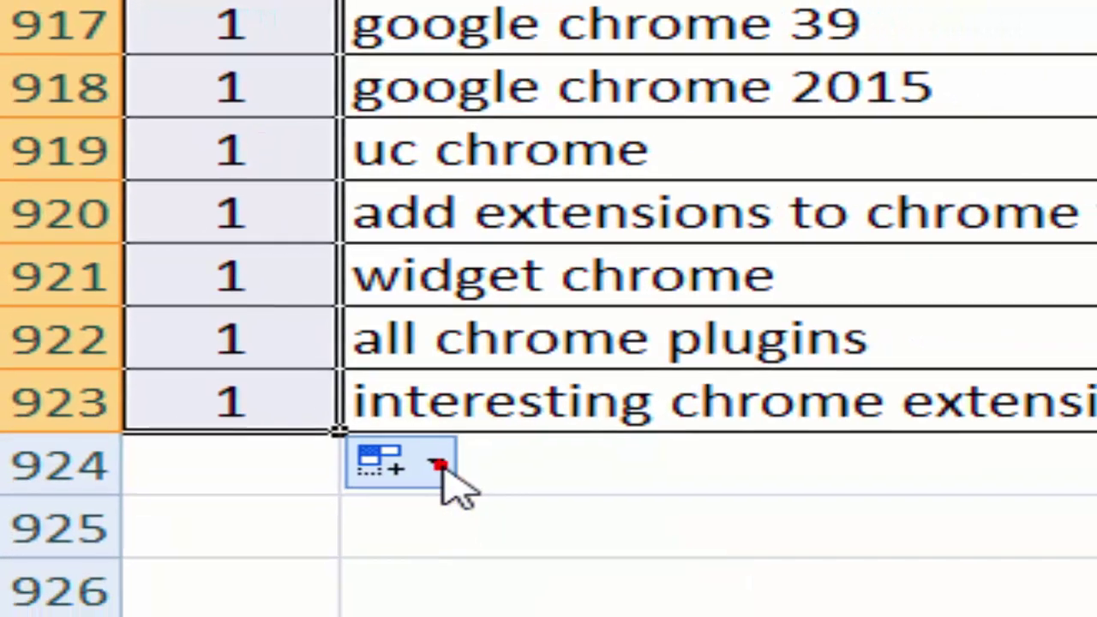
pyautogui.click(516, 547)
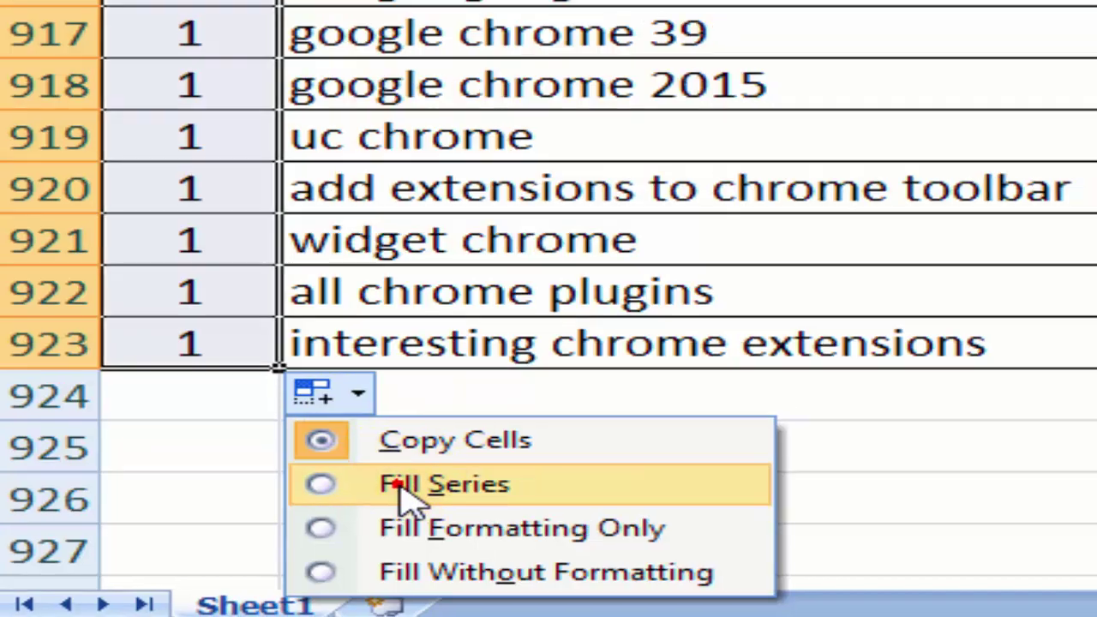
pyautogui.click(413, 487)
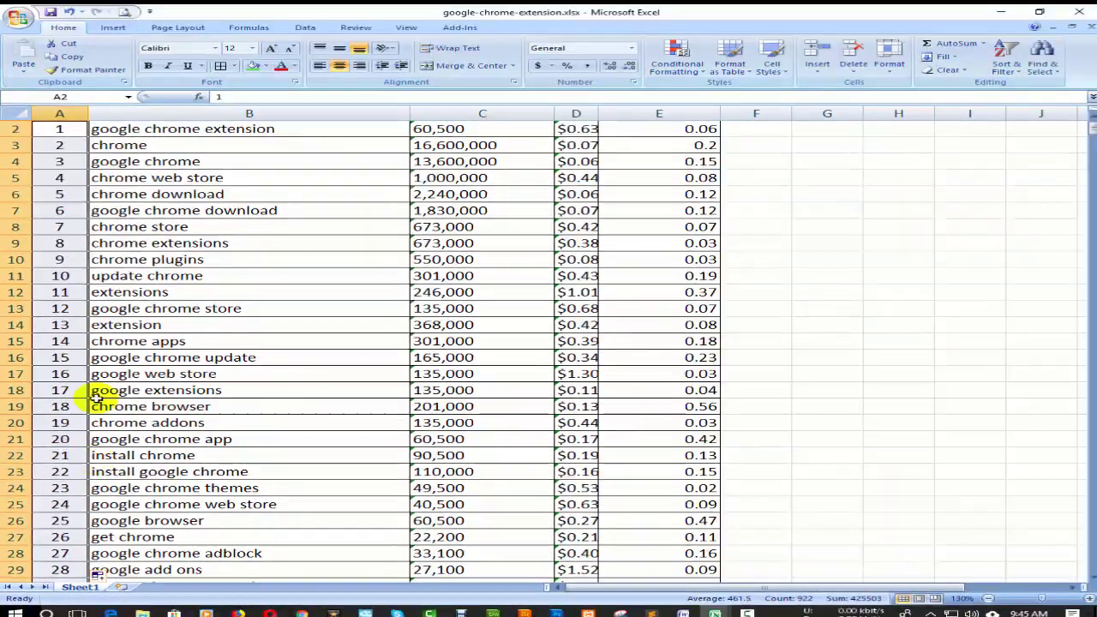
# Step: Scroll back to the top of the sheet so row 1 and the first keywords show
pyautogui.scroll(-18, 90, 345)
pyautogui.scroll(-20, 98, 355)
pyautogui.scroll(-20, 98, 355)
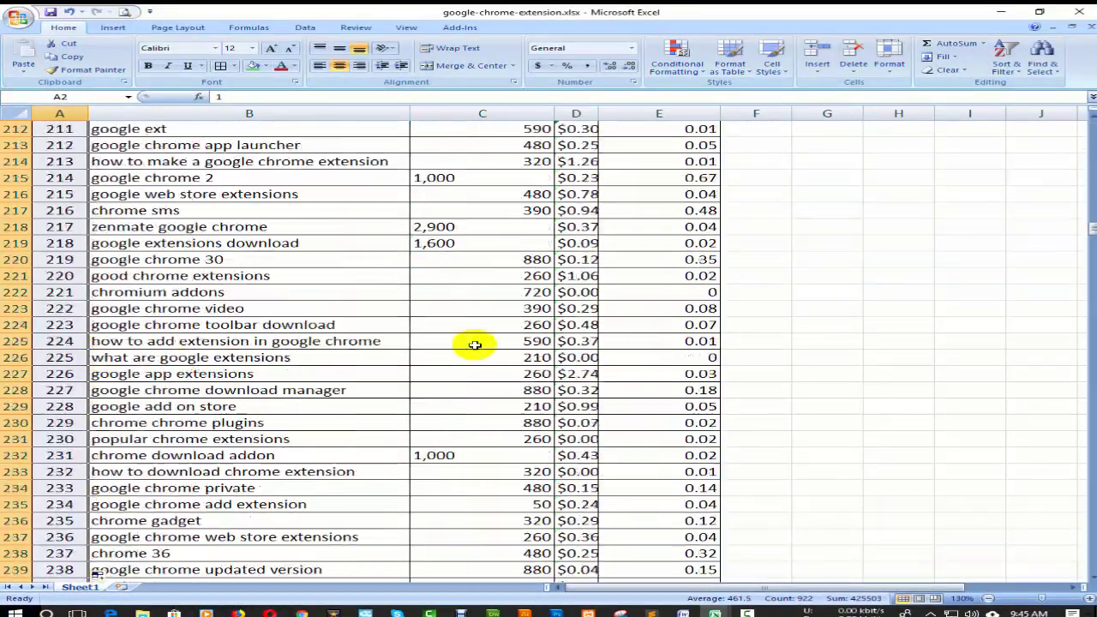
pyautogui.moveTo(1093, 231); pyautogui.dragTo(1090, 572)
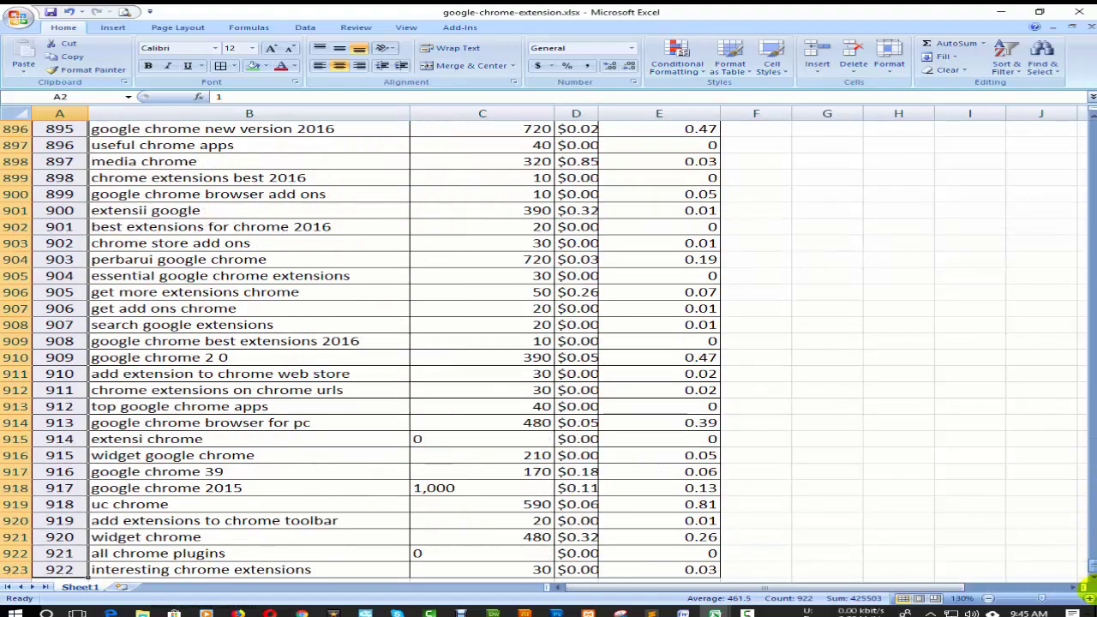
pyautogui.scroll(-3, 505, 510)
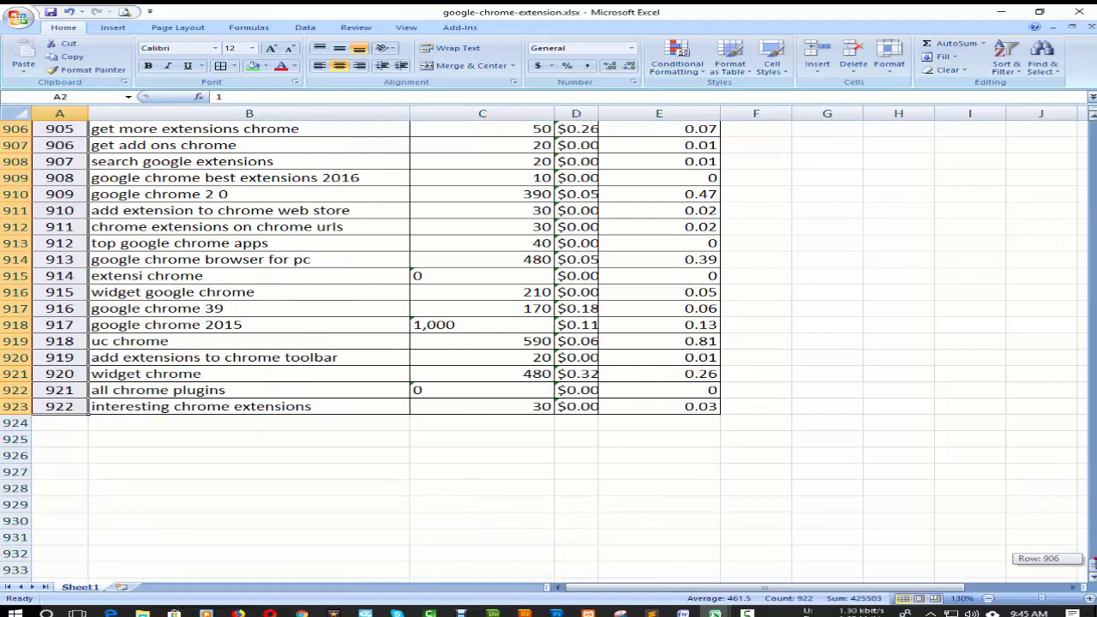
pyautogui.moveTo(1090, 562); pyautogui.dragTo(1087, 137)
pyautogui.scroll(1, 215, 357)
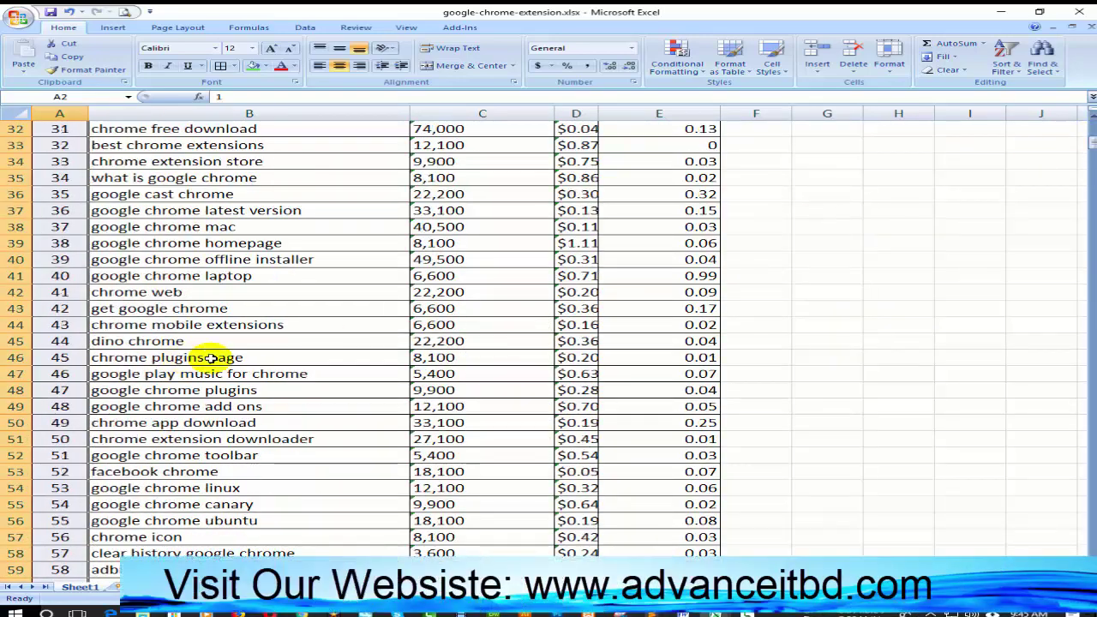
pyautogui.scroll(10, 779, 343)
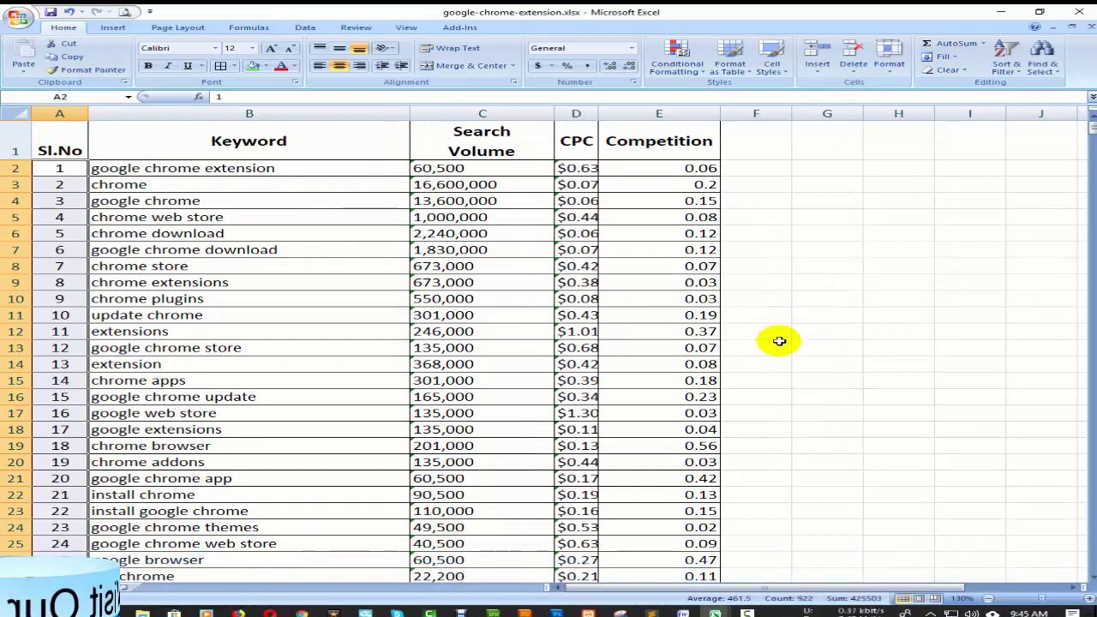
# Step: Clear the existing serial numbers and enter 1 in cell A2
pyautogui.press('Delete')
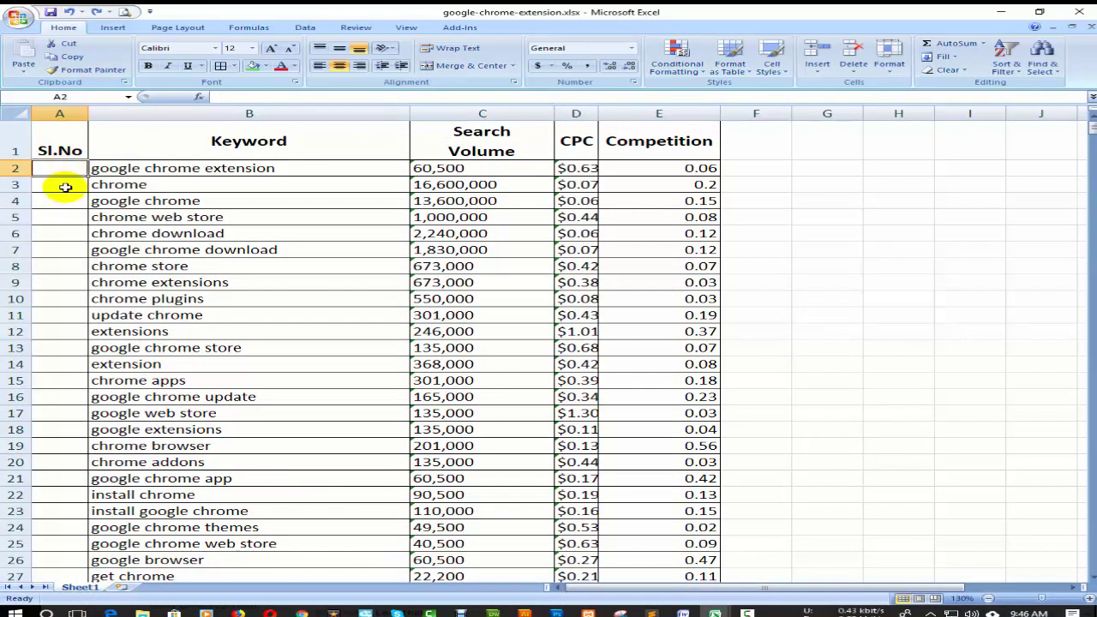
pyautogui.write('1')
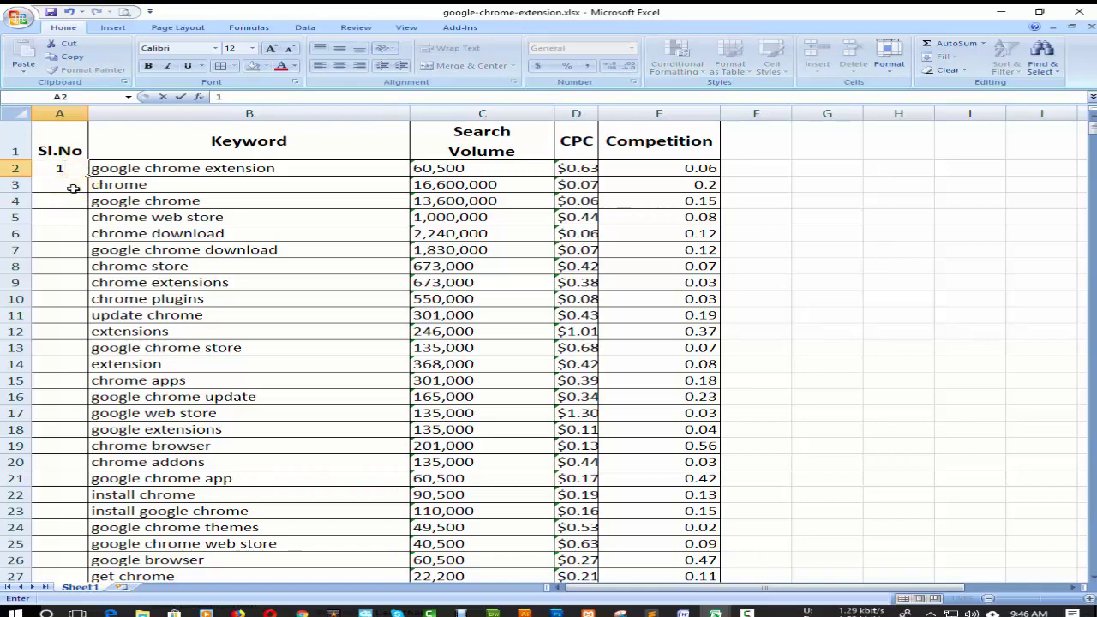
pyautogui.click(74, 187)
pyautogui.click(61, 171)
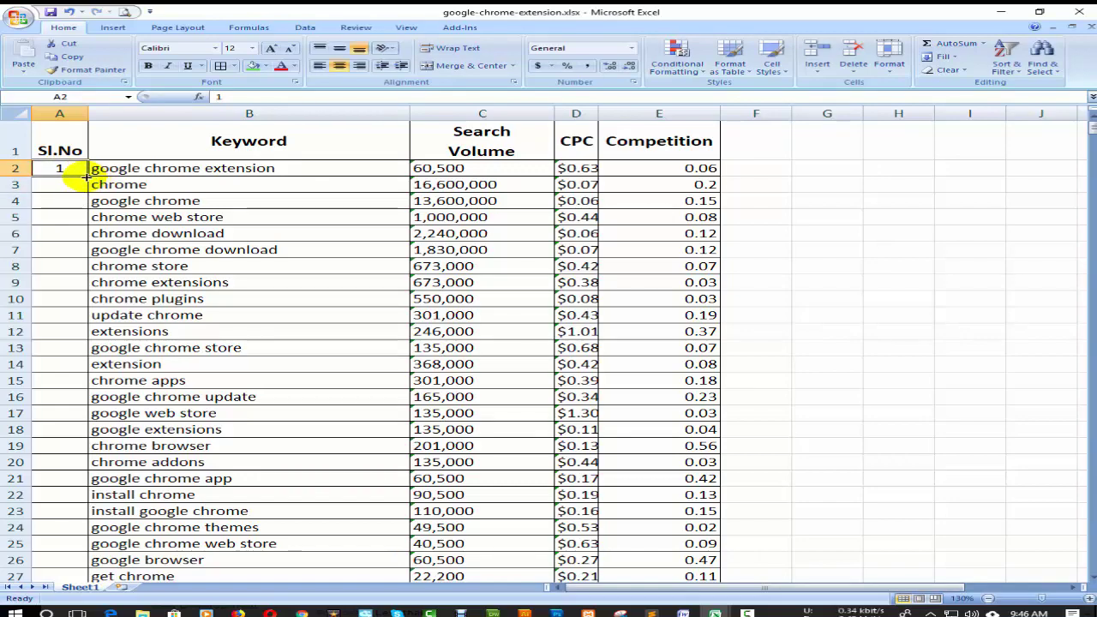
# Step: Copy the 1 from A2 down column A to row 923
pyautogui.moveTo(89, 174); pyautogui.dragTo(97, 570)
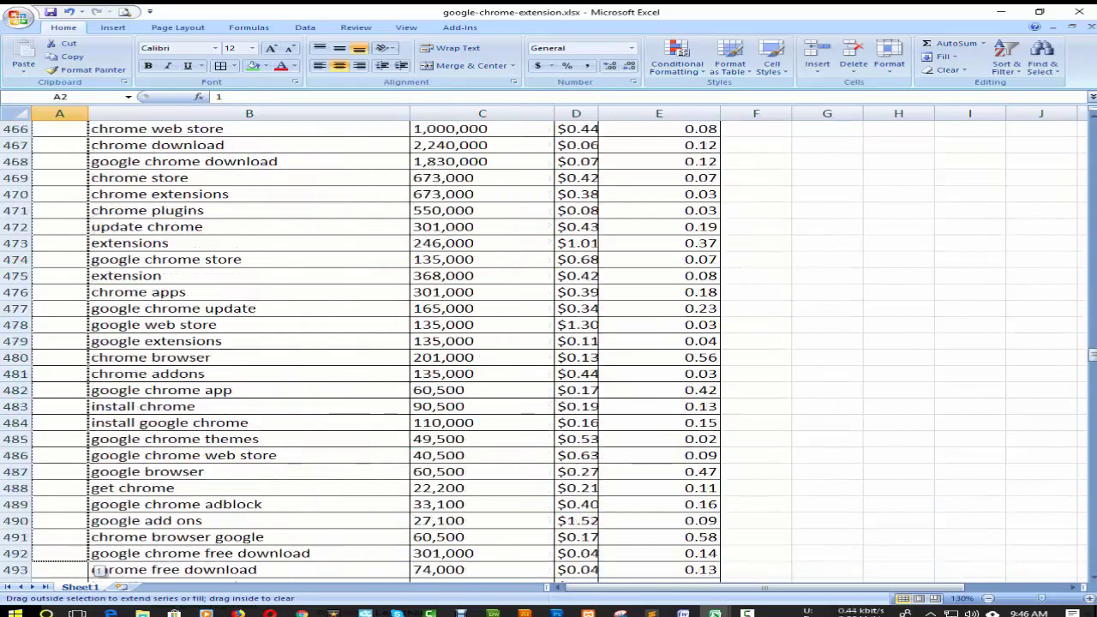
pyautogui.moveTo(97, 570); pyautogui.dragTo(97, 570)
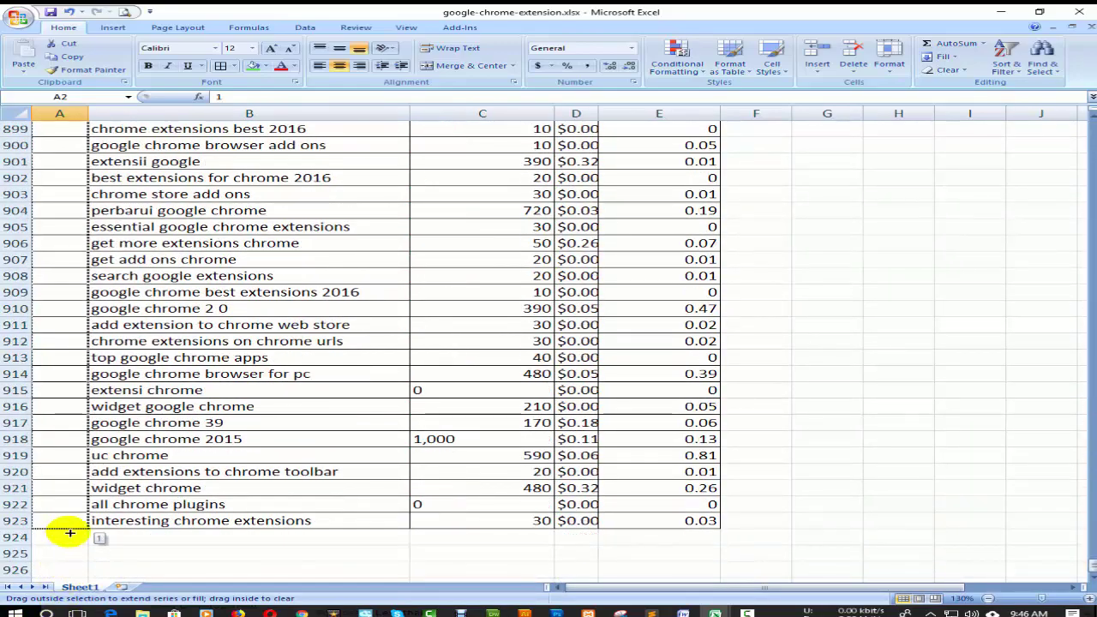
pyautogui.moveTo(96, 570); pyautogui.dragTo(69, 529)
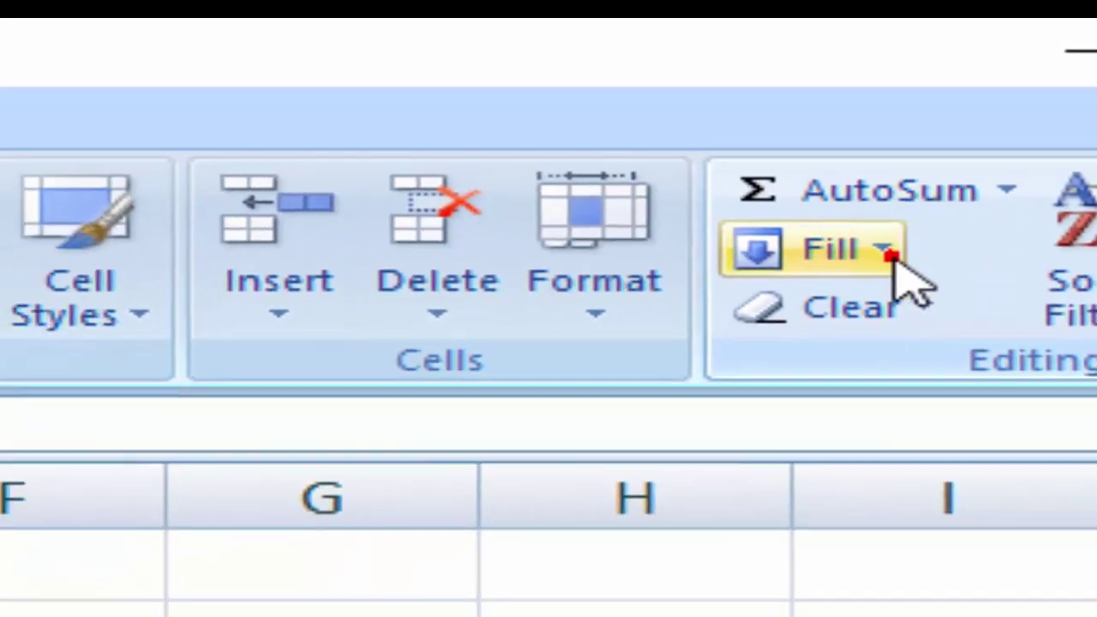
# Step: Apply a Linear fill series with step value 1 down the selected Sl.No cells
pyautogui.click(860, 274)
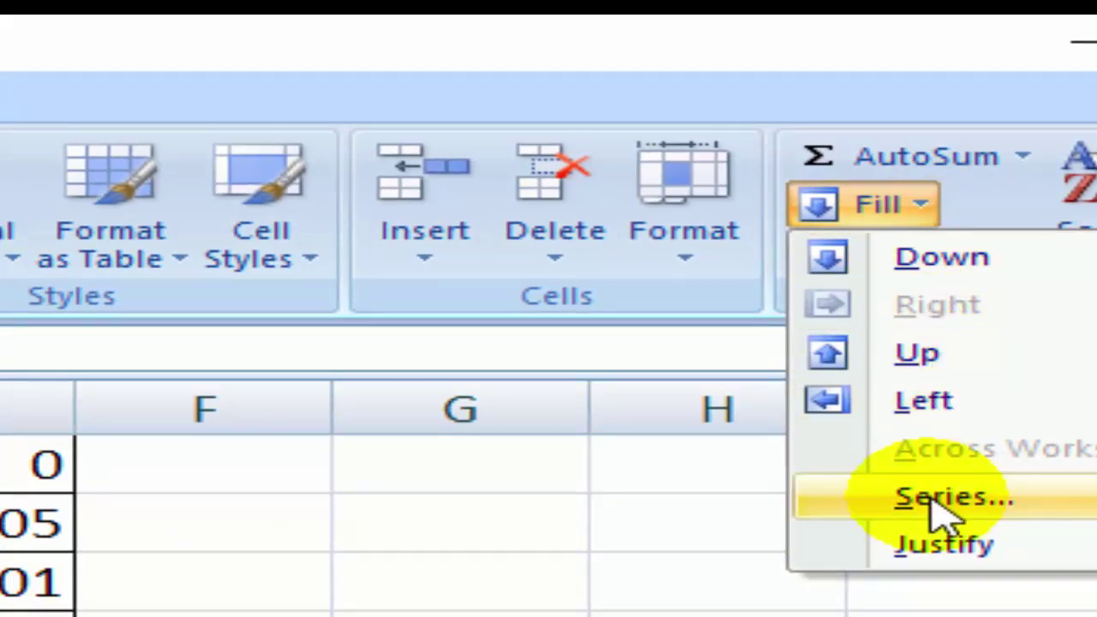
pyautogui.click(934, 499)
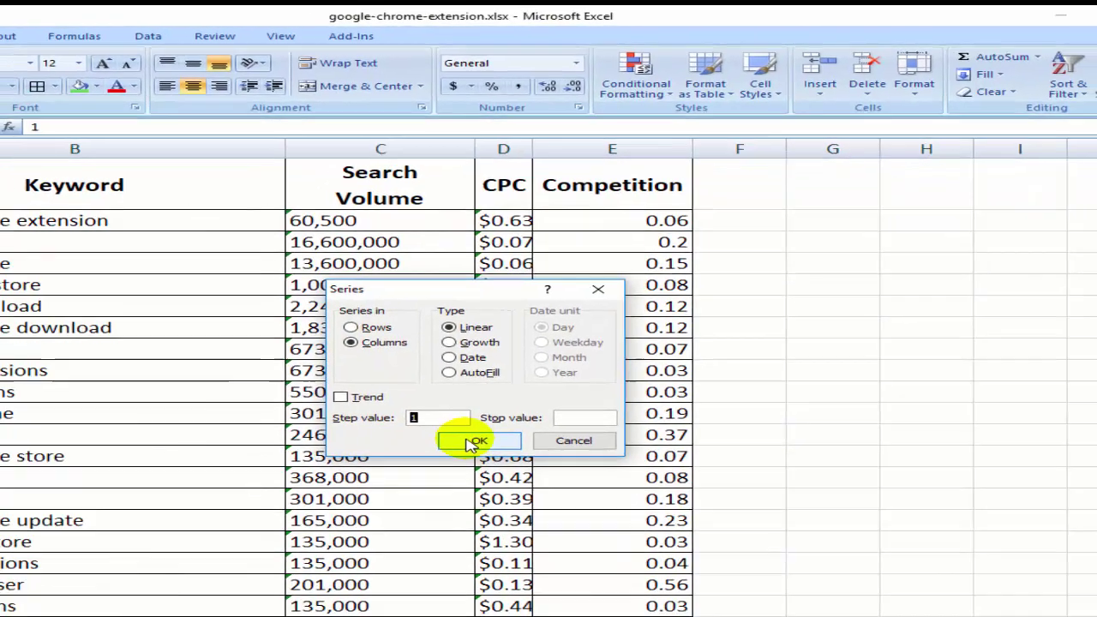
pyautogui.click(472, 442)
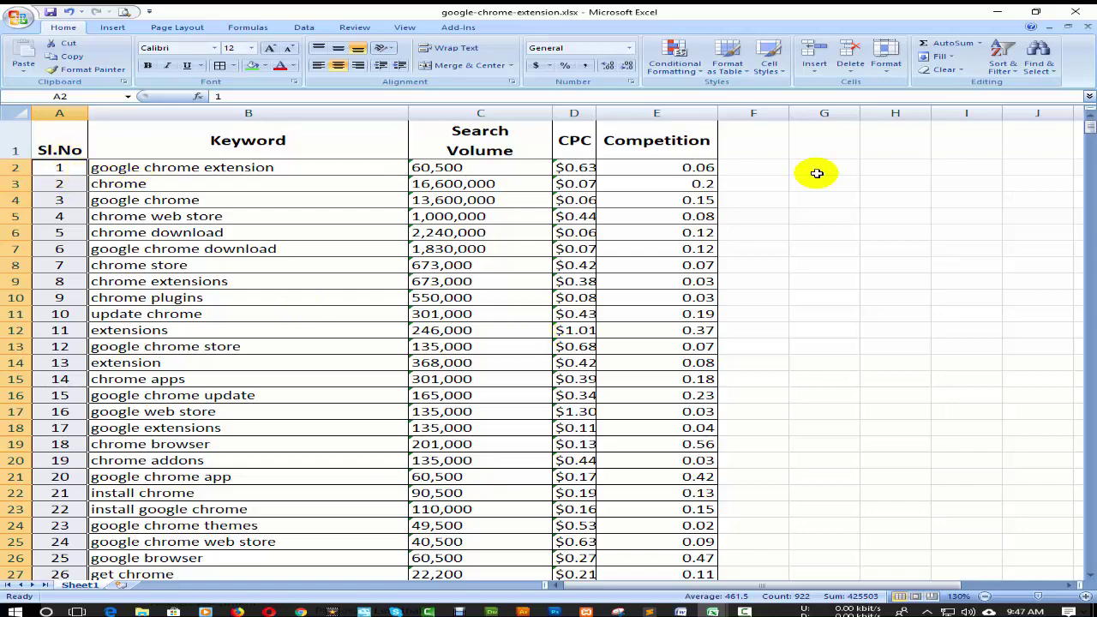
pyautogui.moveTo(1090, 133); pyautogui.dragTo(1089, 568)
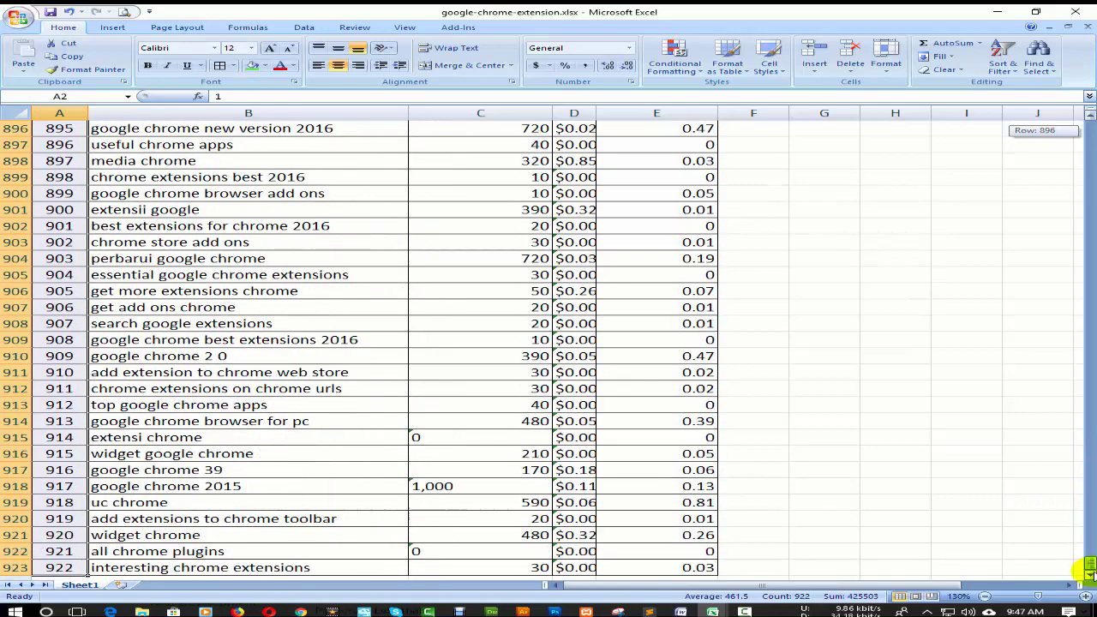
pyautogui.scroll(-5, 551, 495)
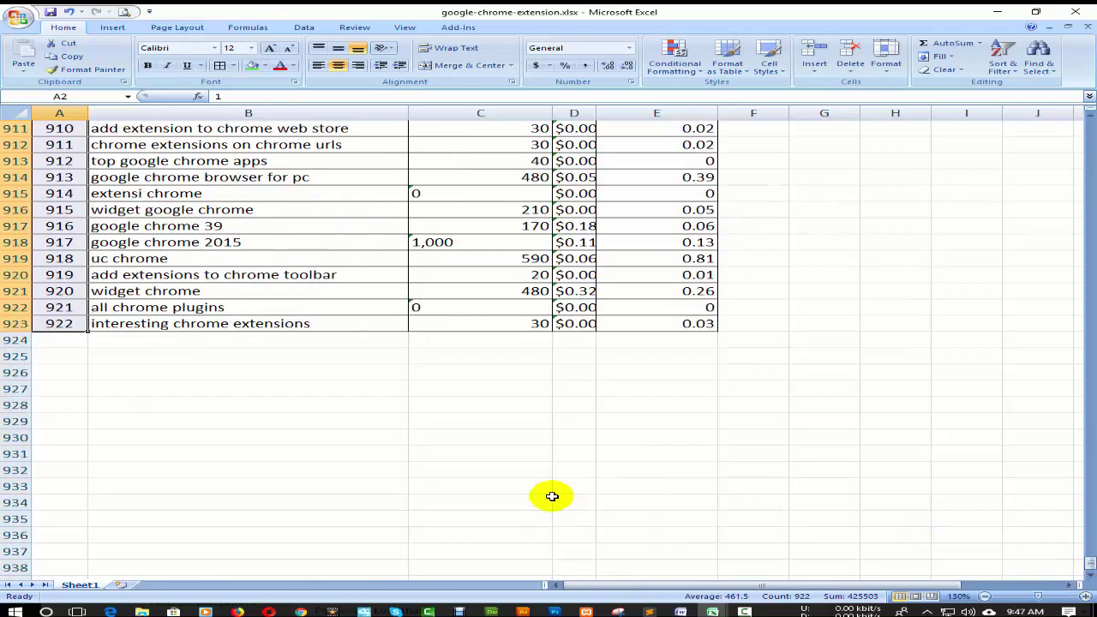
pyautogui.click(206, 372)
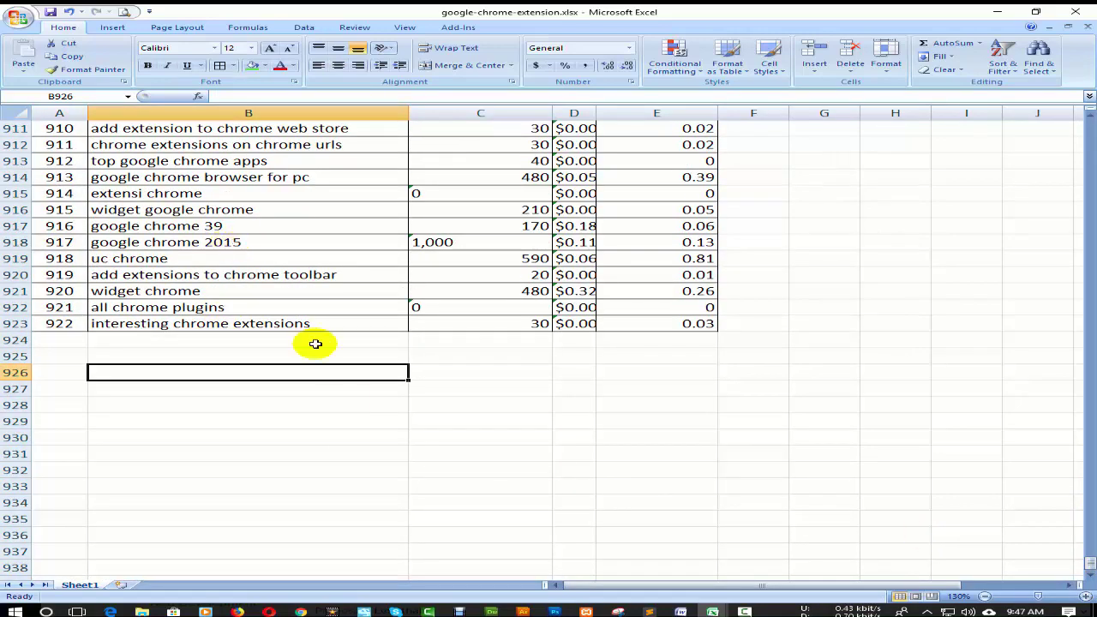
pyautogui.click(347, 400)
pyautogui.click(312, 342)
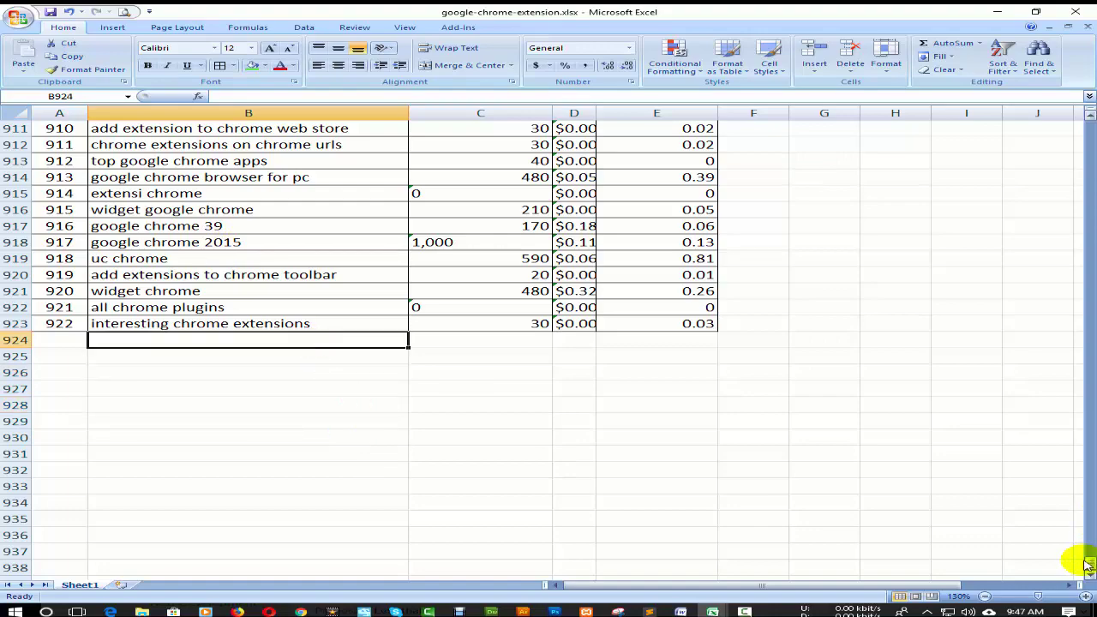
pyautogui.moveTo(1090, 566); pyautogui.dragTo(1087, 128)
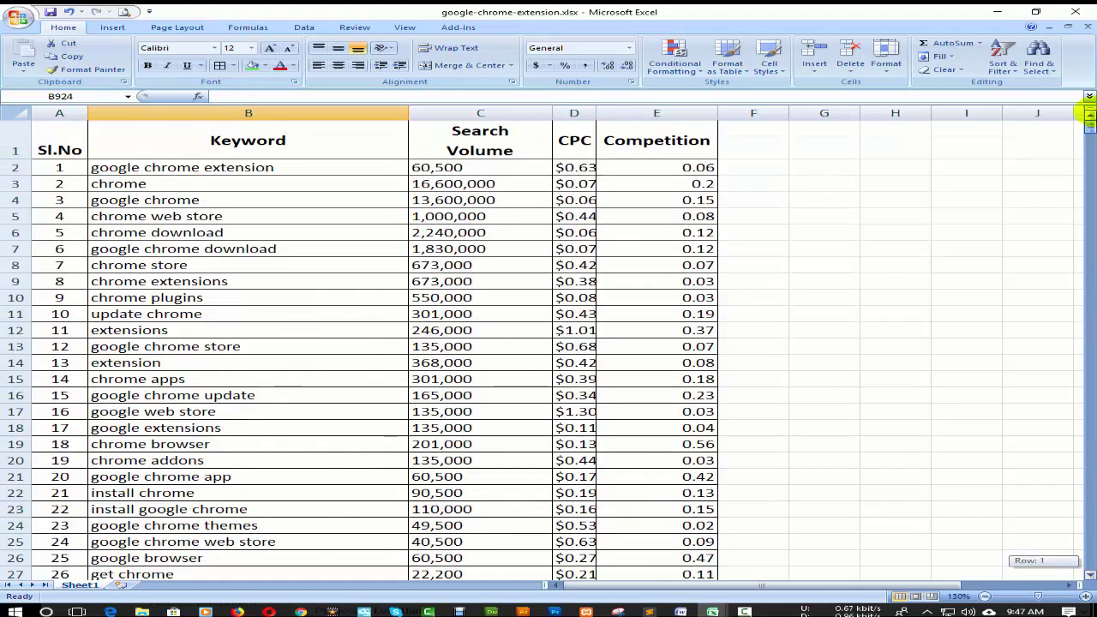
pyautogui.click(176, 217)
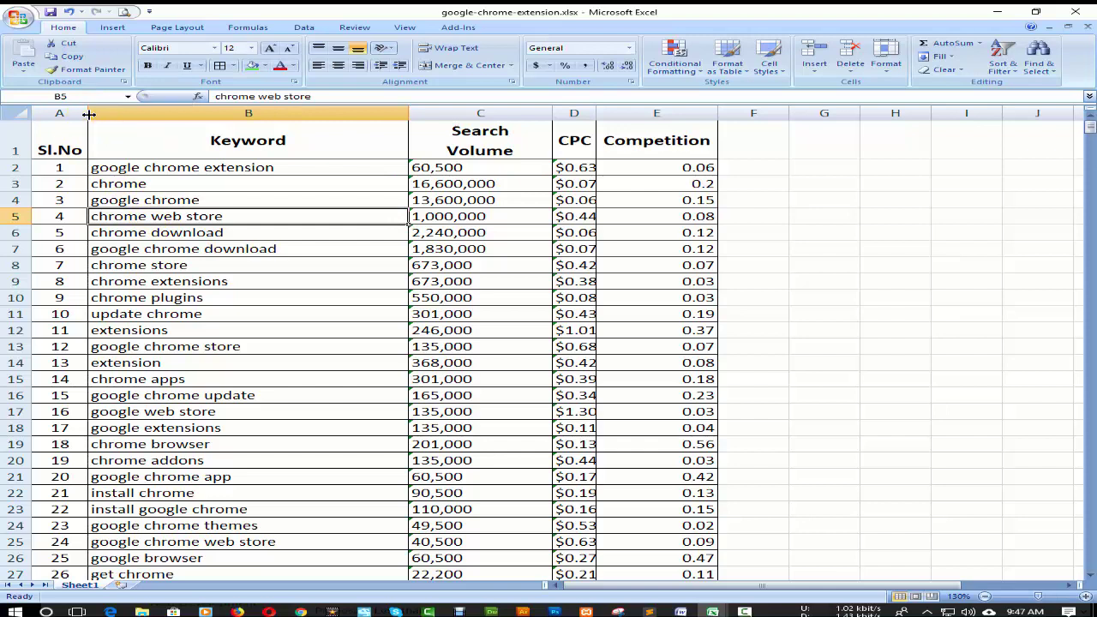
pyautogui.click(122, 199)
pyautogui.click(117, 154)
pyautogui.click(110, 167)
pyautogui.click(71, 168)
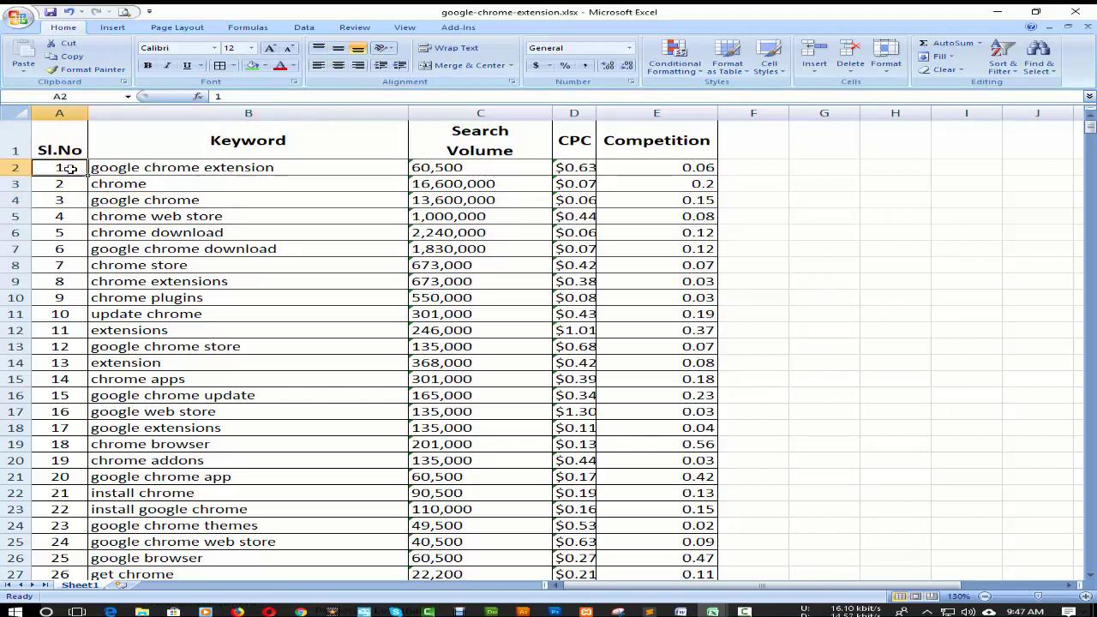
pyautogui.click(79, 234)
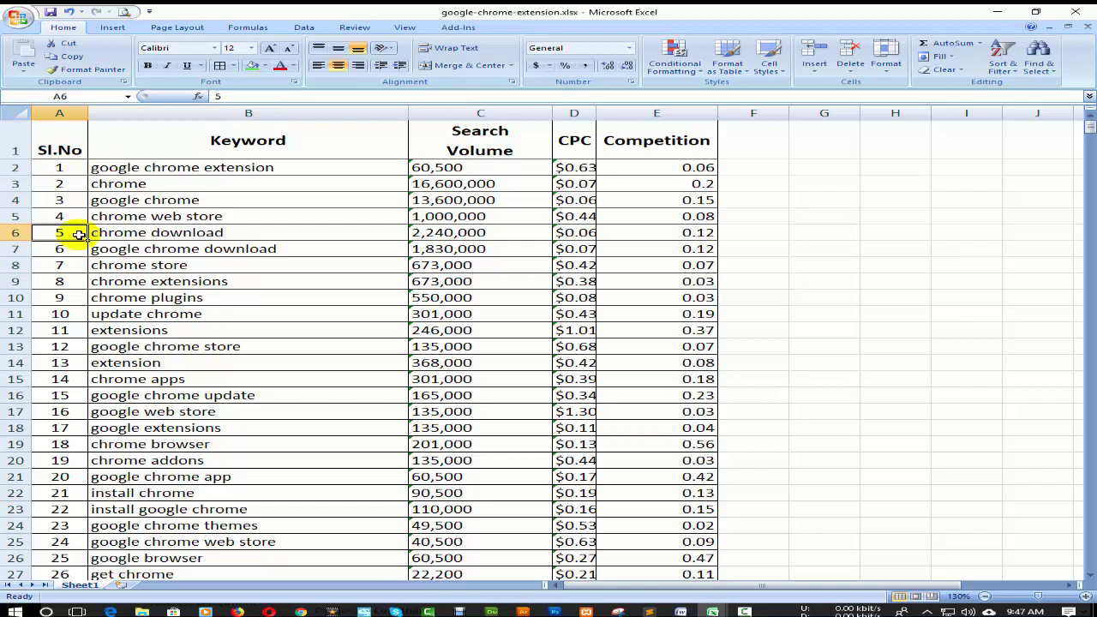